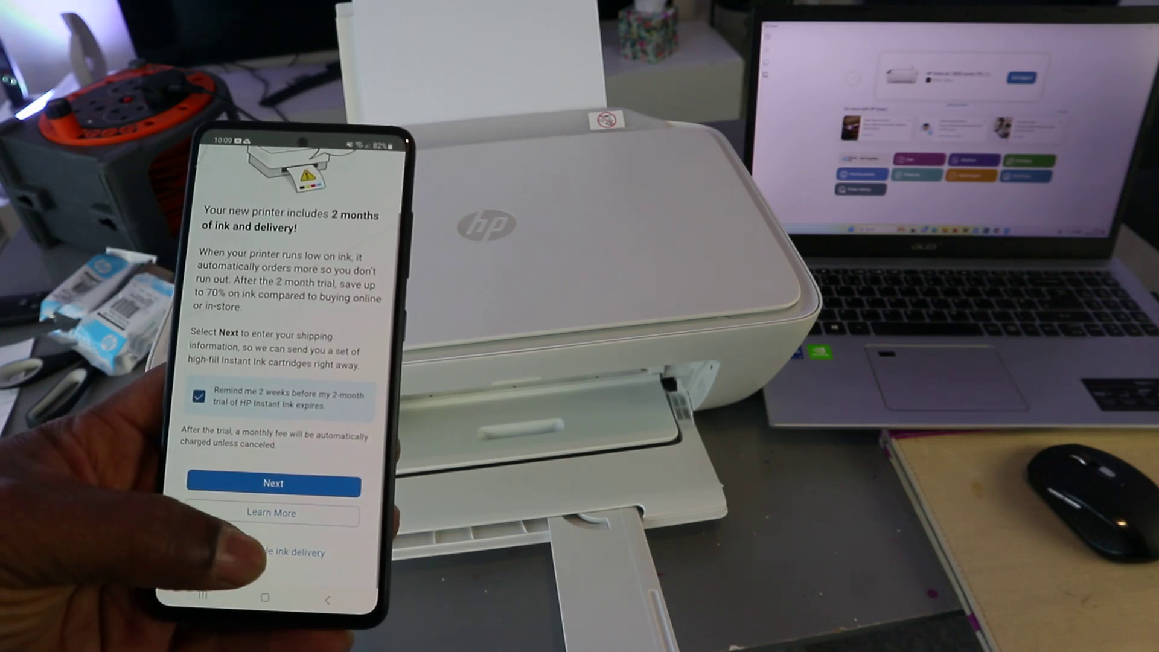
- Decline and confirm skipping the Instant Ink trial, then select Auto Update (Recommended)
click(257, 601)
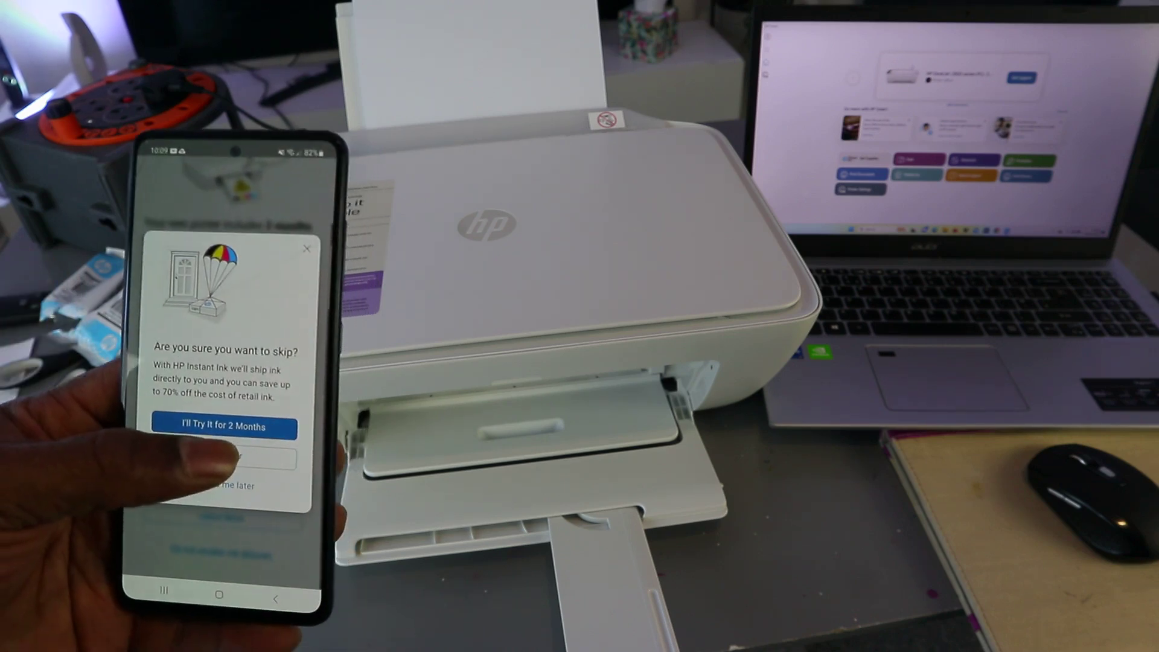
click(242, 488)
click(263, 476)
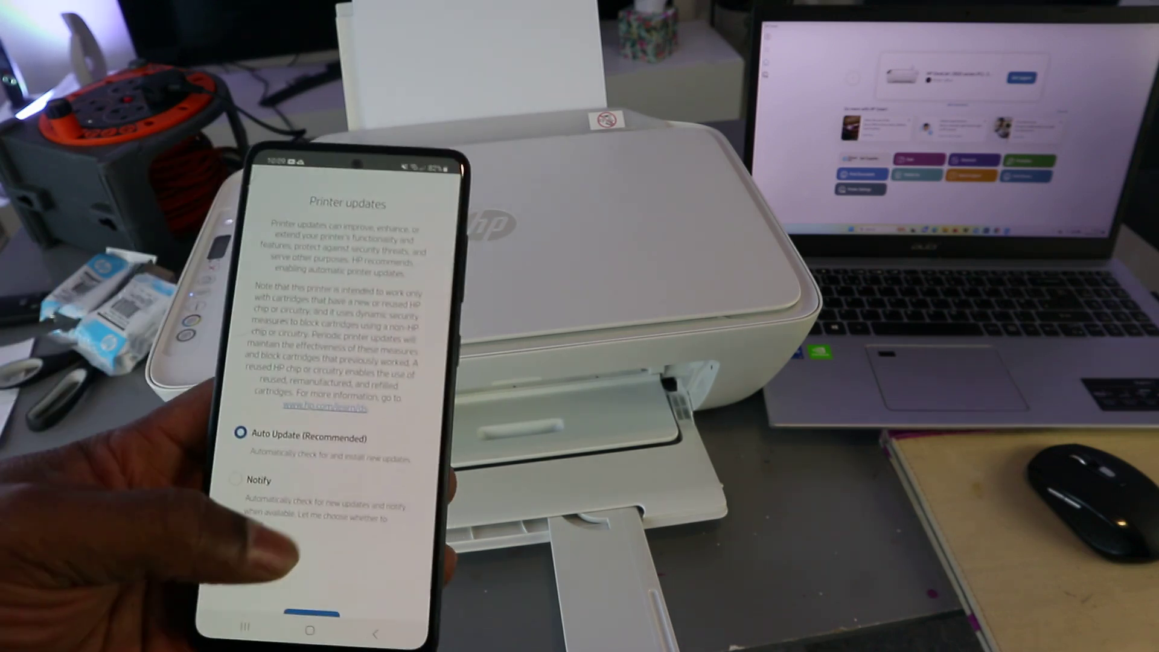